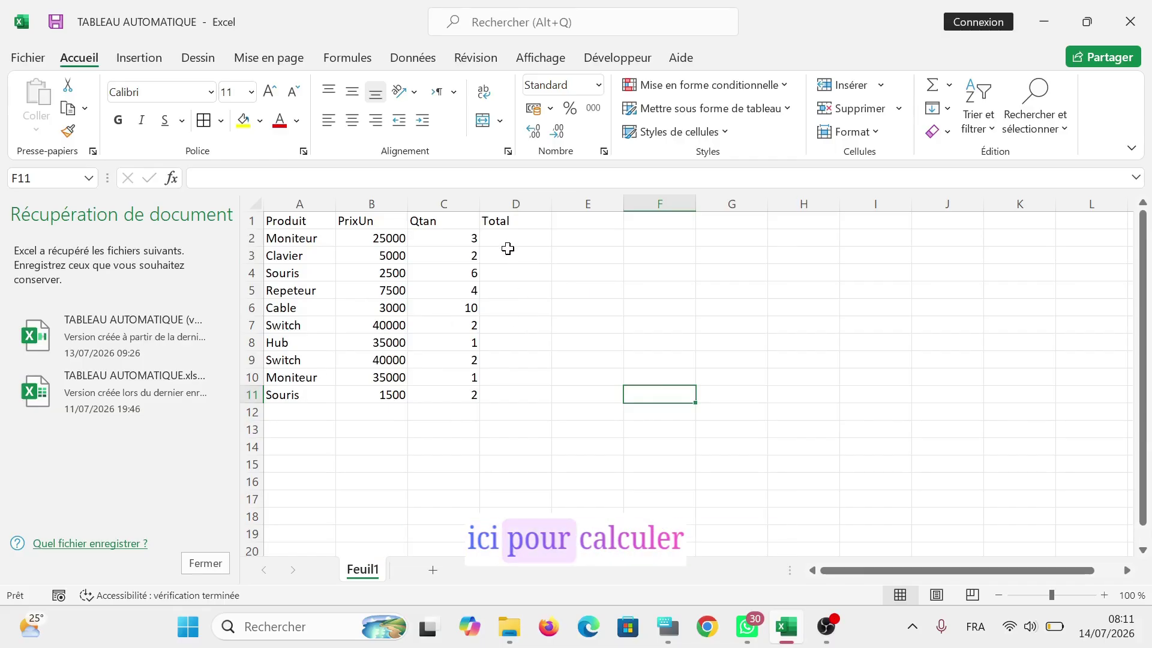
# Calculate the first product's total in cell D2 with the formula =B2*C2, and undo that entry
pyautogui.click(498, 243)
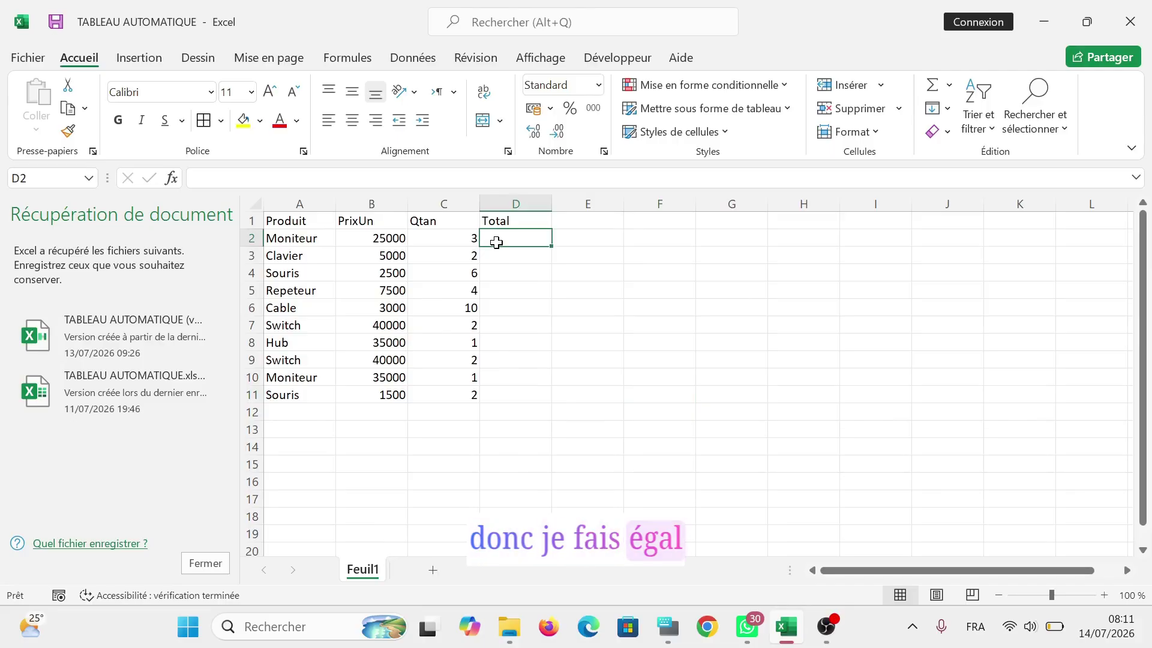
pyautogui.write('=')
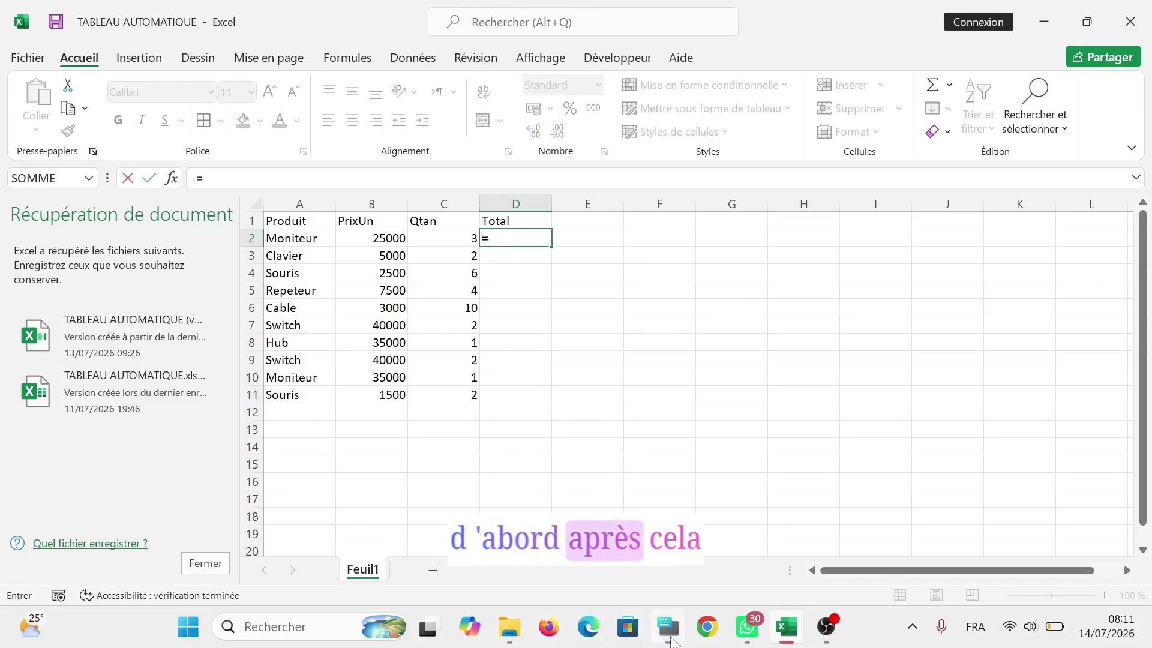
pyautogui.click(671, 638)
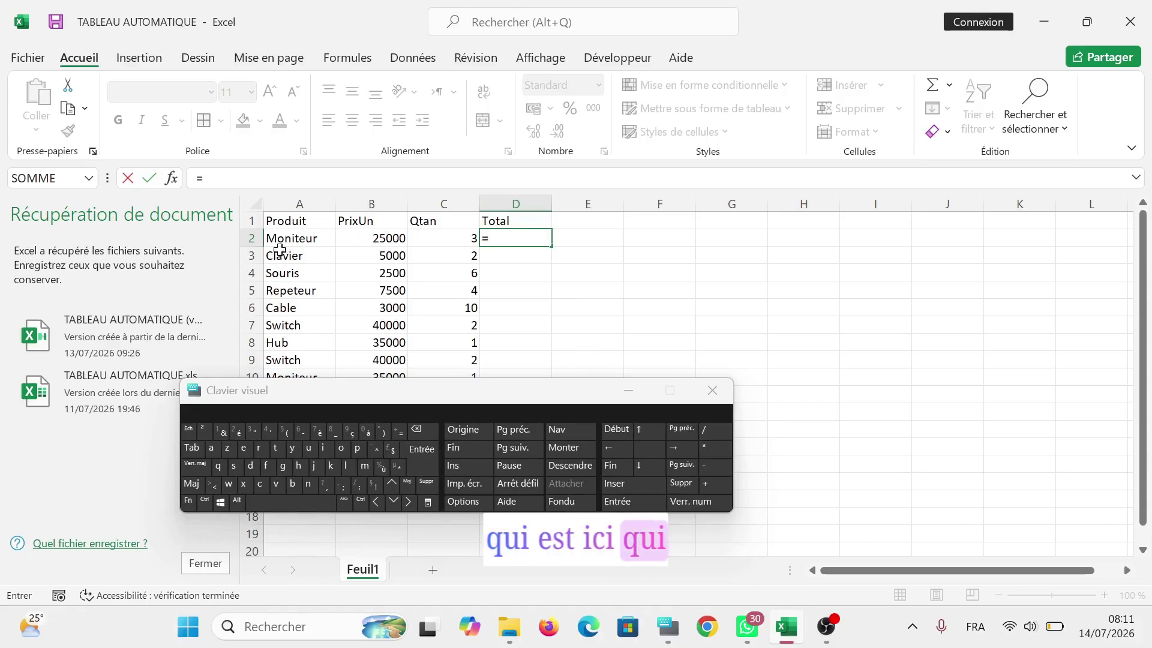
pyautogui.write('B2')
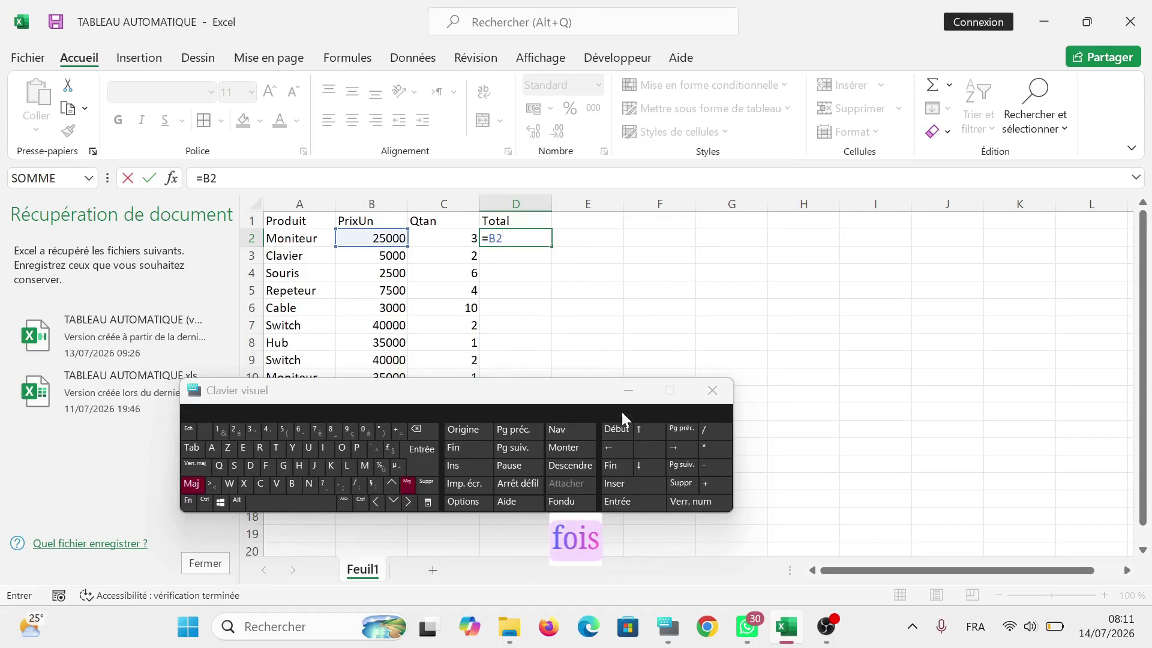
pyautogui.click(707, 452)
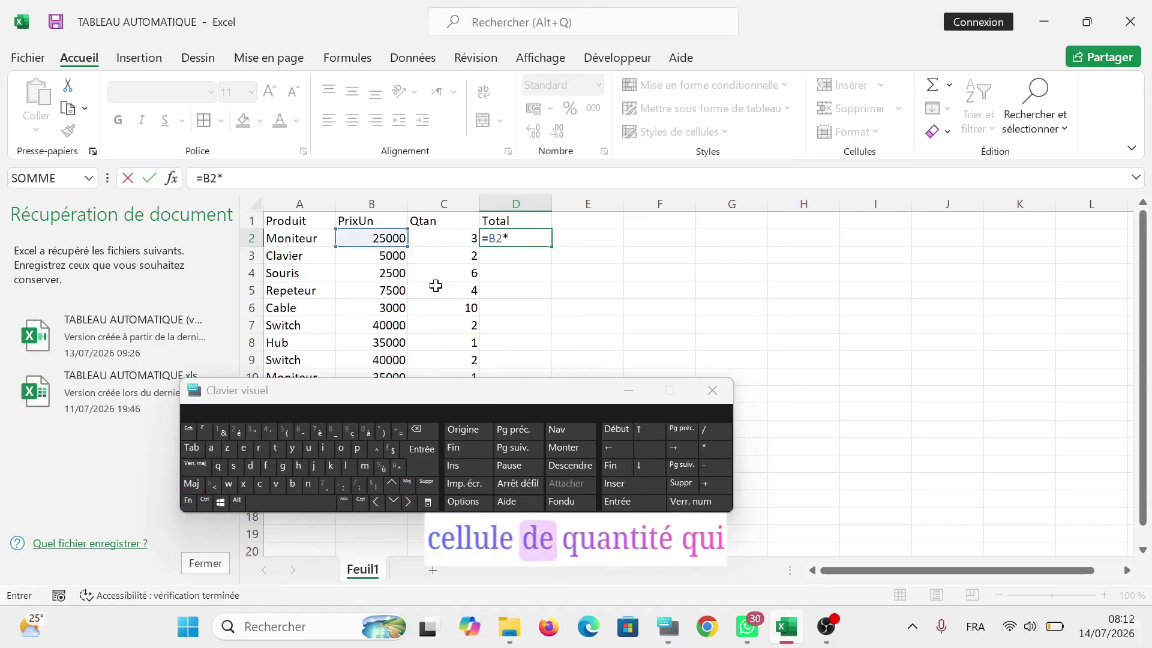
pyautogui.write('CE')
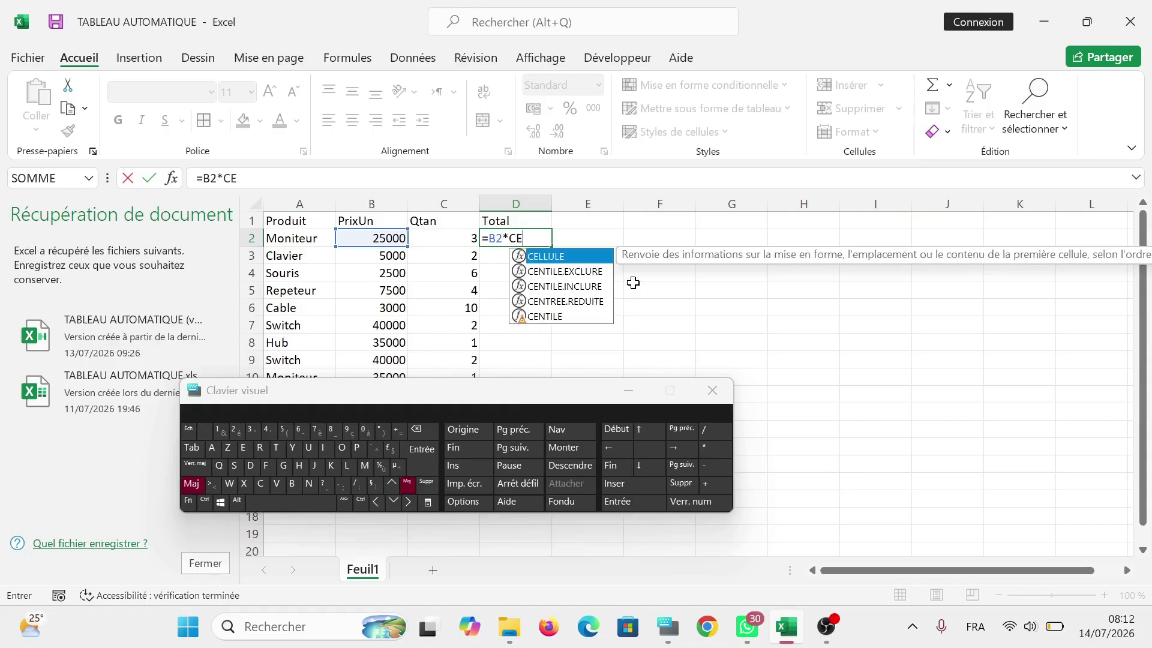
pyautogui.press('BackSpace')
pyautogui.write('2')
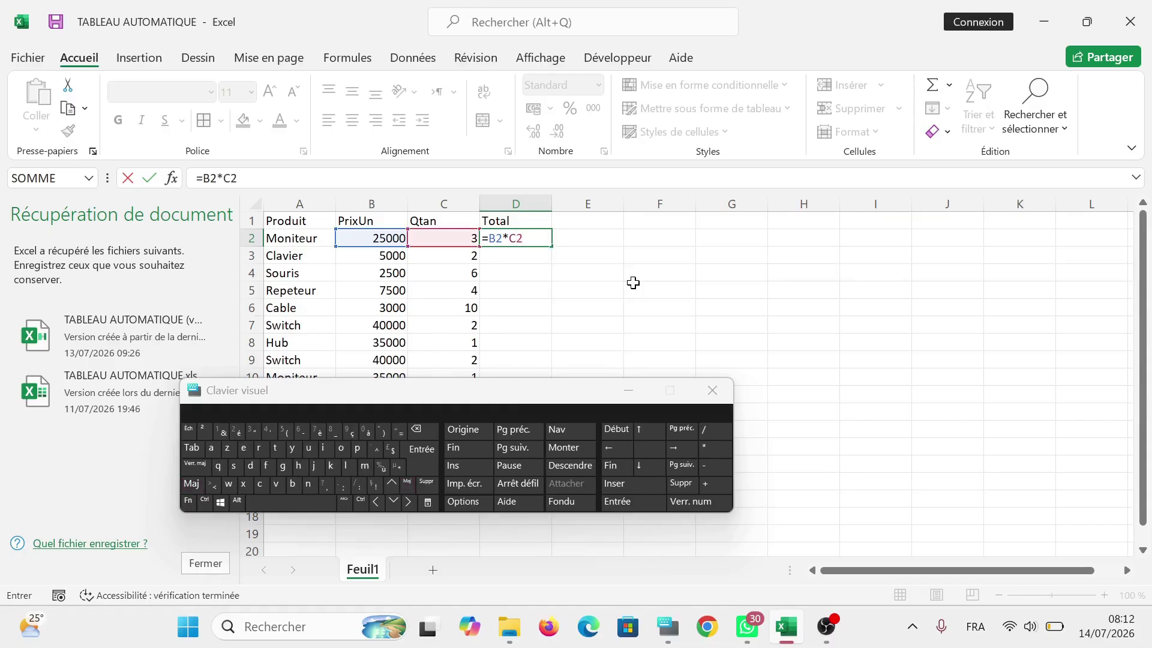
pyautogui.click(629, 390)
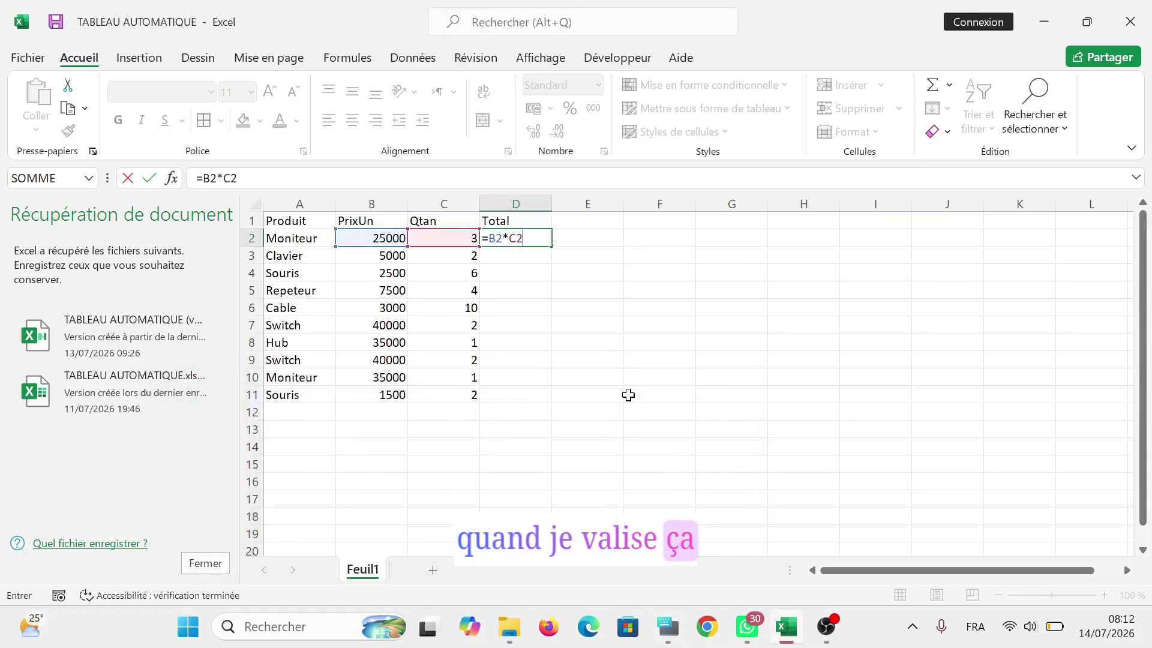
pyautogui.press('Return')
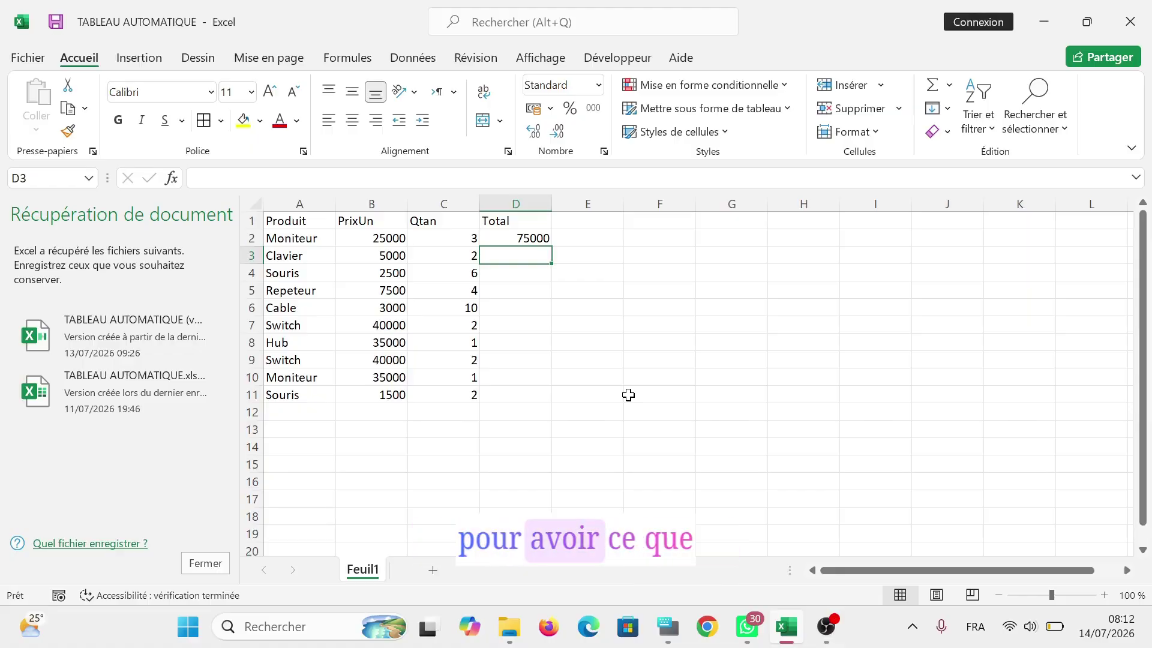
pyautogui.hotkey('ctrl', 'z')
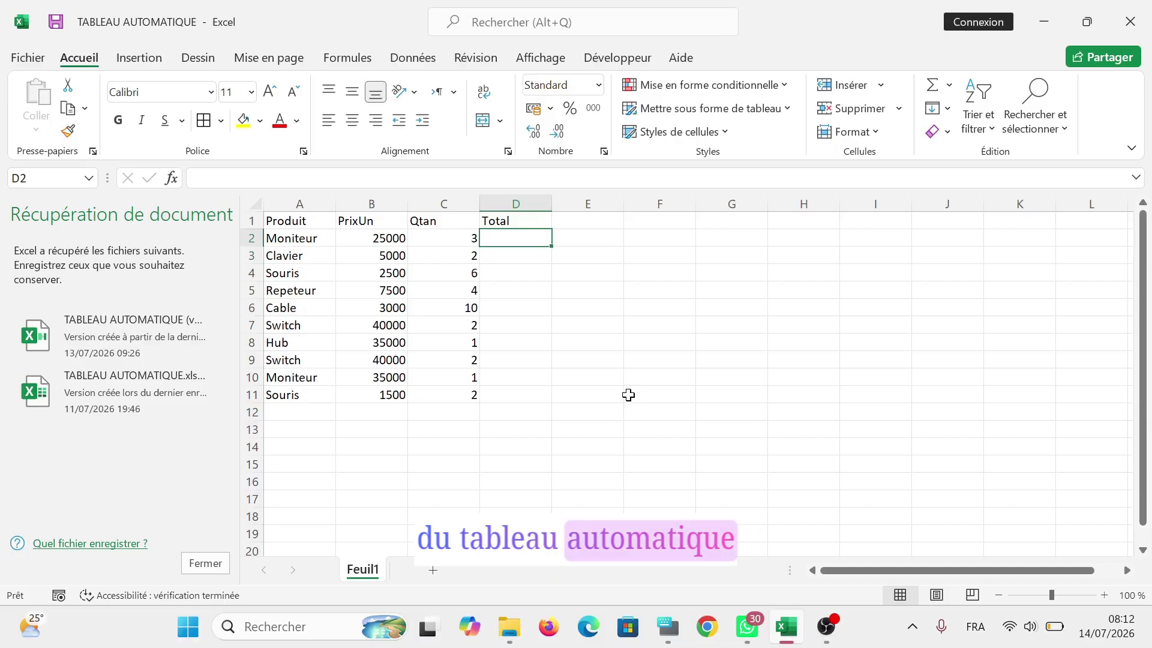
# Format the range A1:D11 as a table with headers, using a green style from the Moyen group
pyautogui.moveTo(268, 222); pyautogui.dragTo(502, 396)
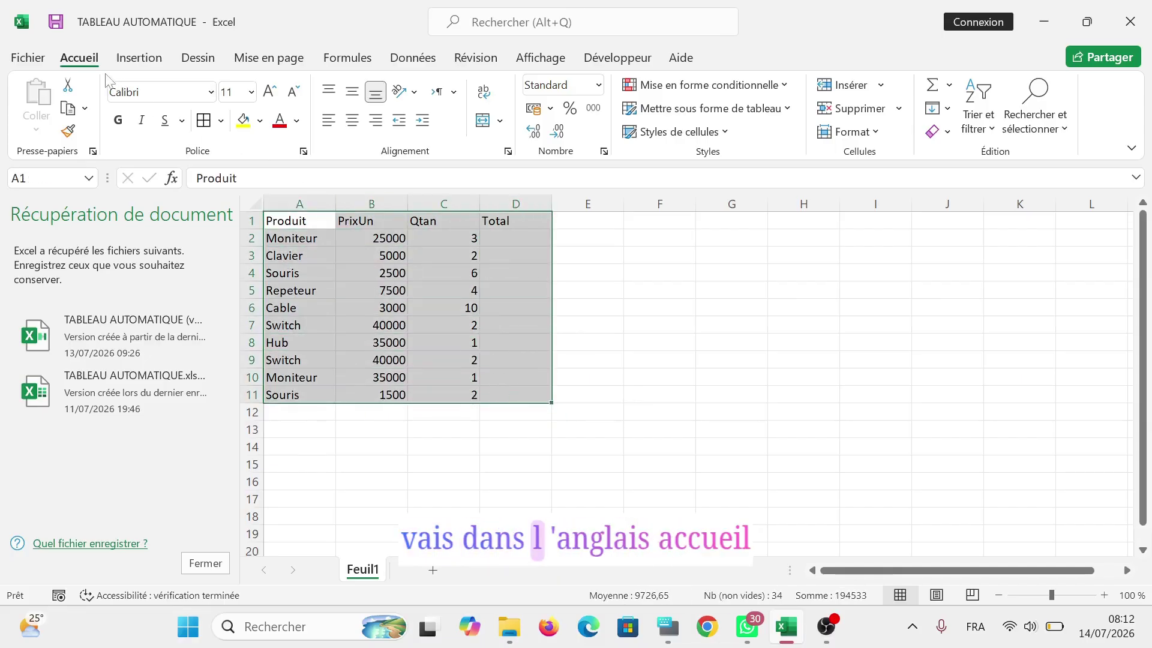
pyautogui.click(780, 111)
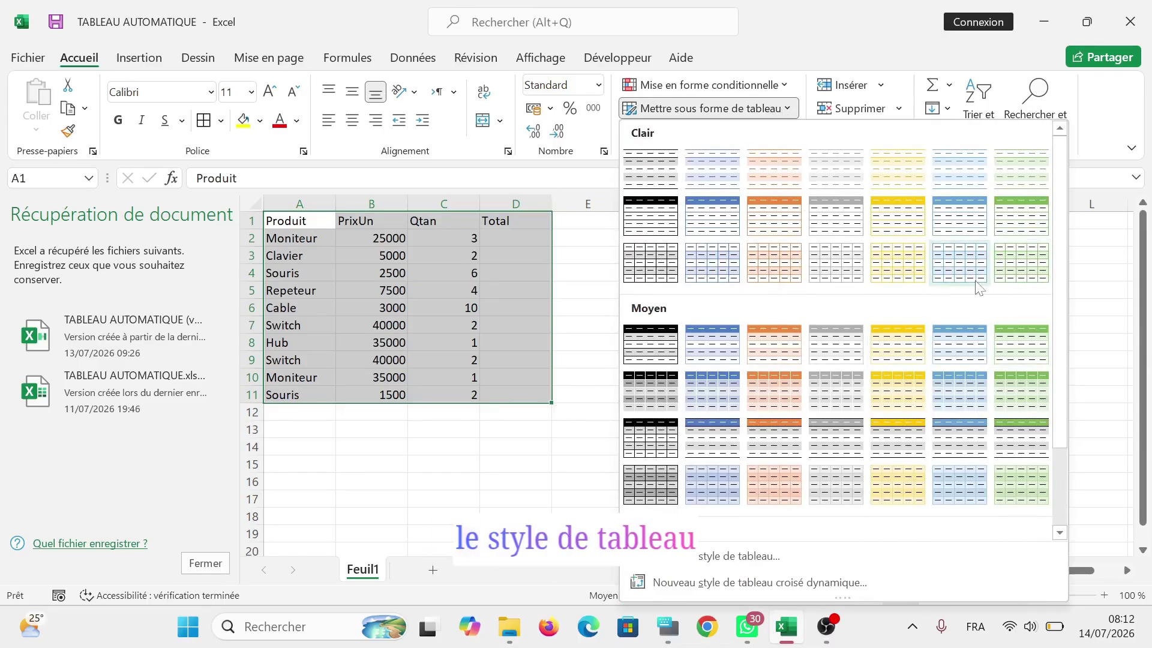
pyautogui.scroll(-3, 1054, 423)
pyautogui.scroll(2, 1054, 509)
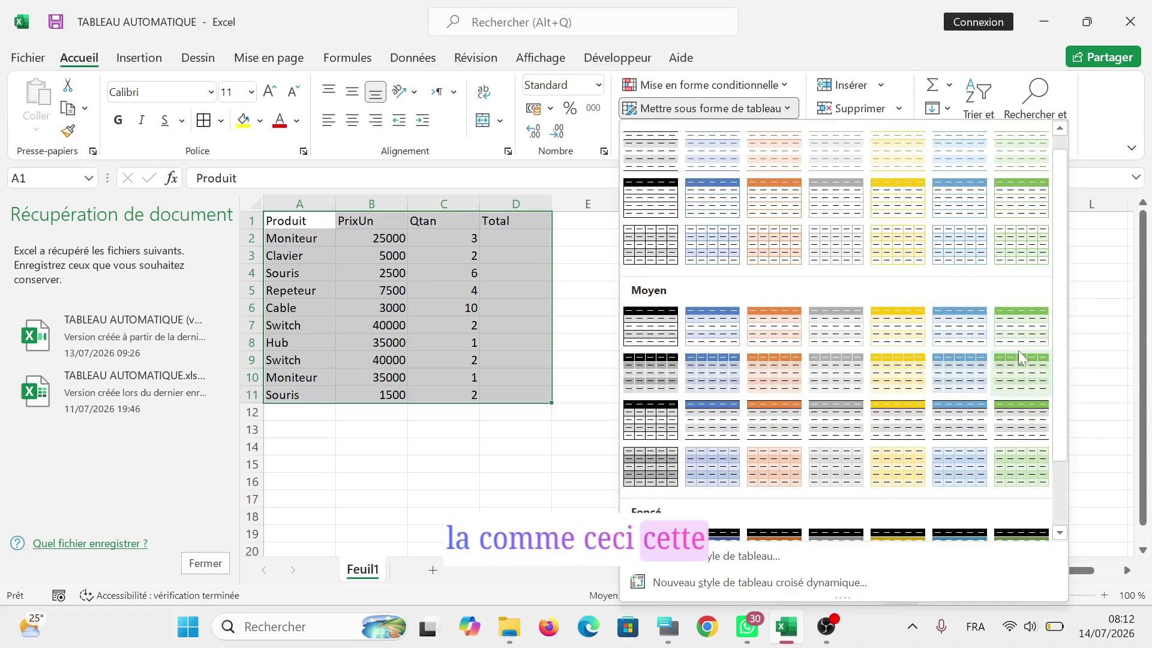
pyautogui.click(1022, 377)
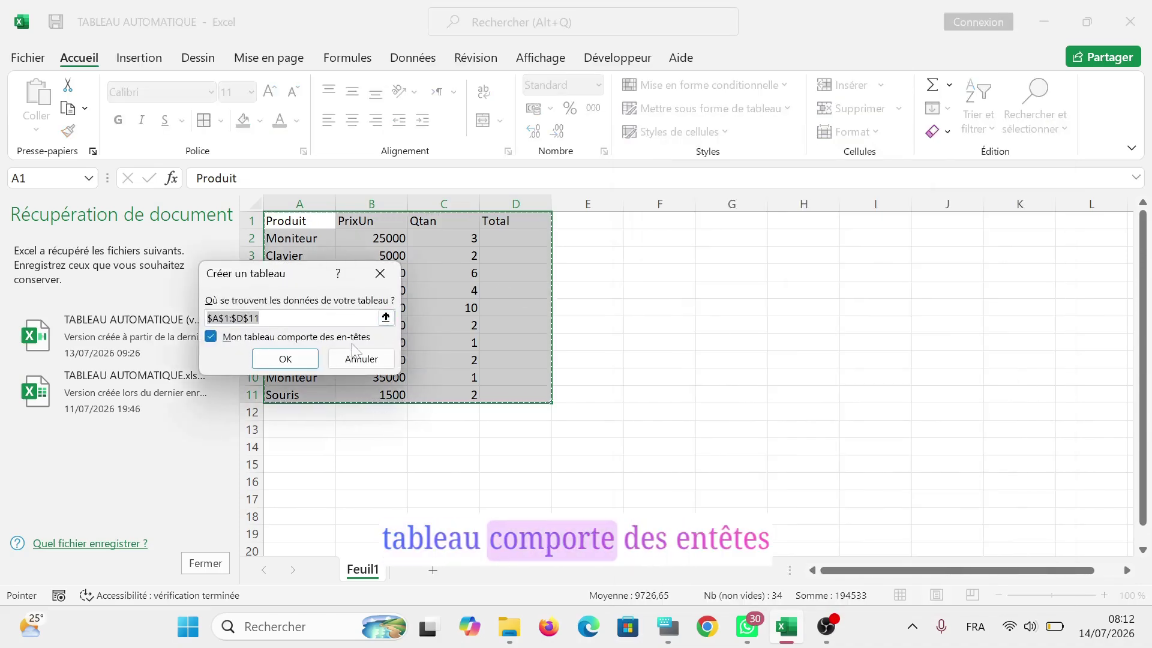
pyautogui.click(285, 359)
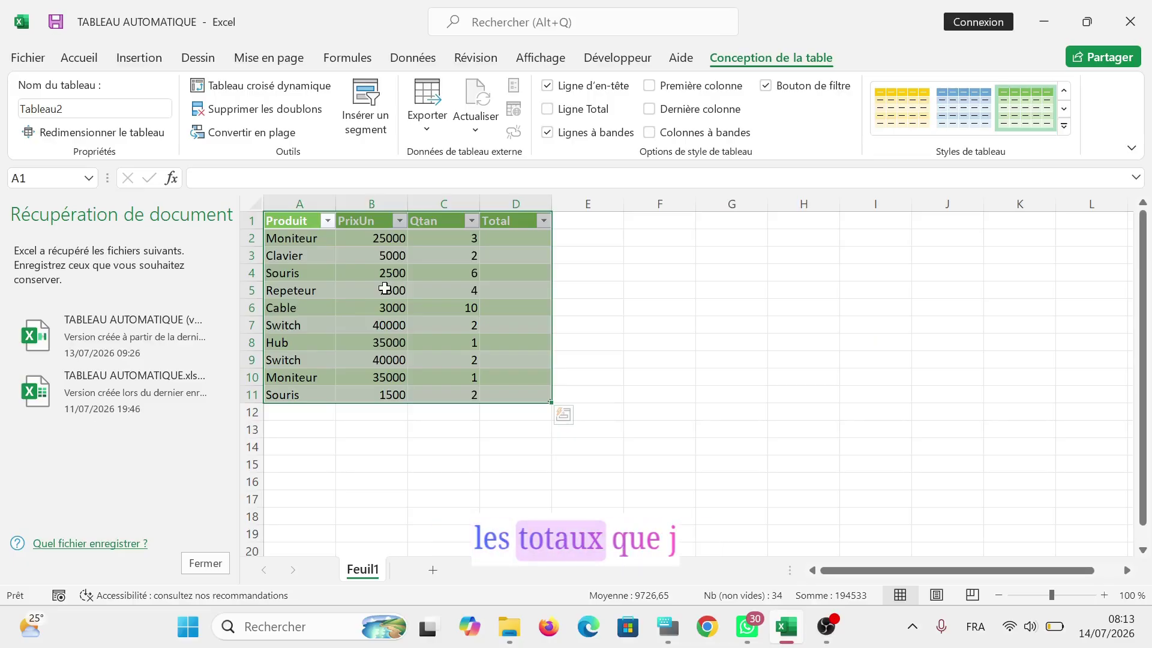
# Add a total row to the table and apply all borders to the range A1:D11
pyautogui.click(550, 112)
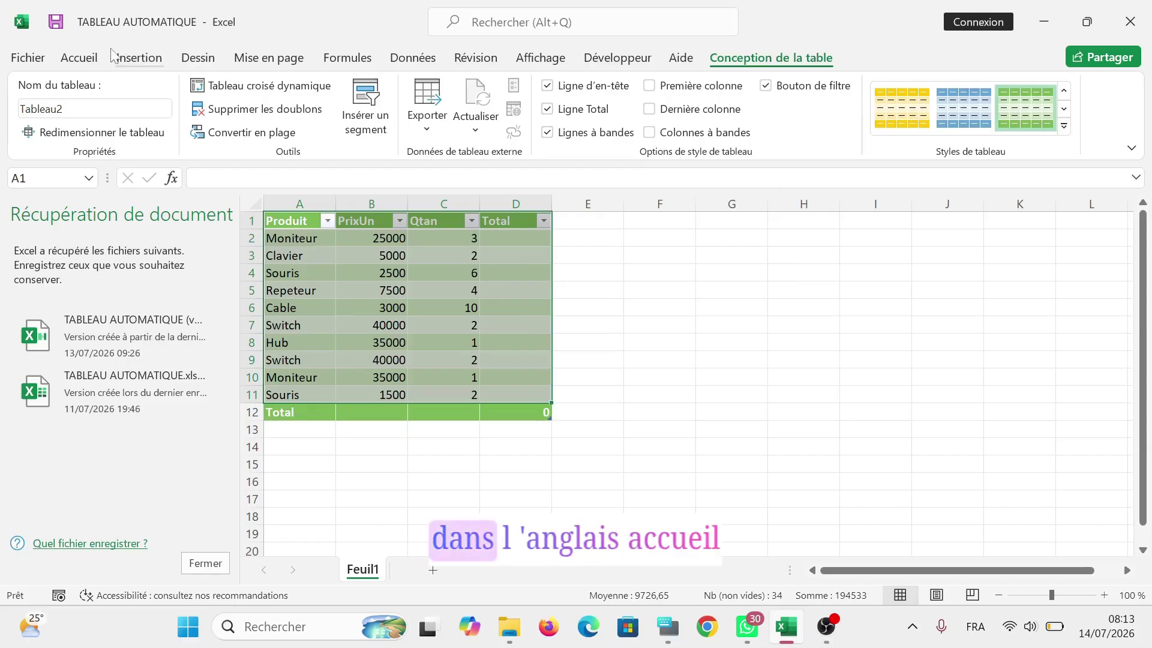
pyautogui.click(91, 59)
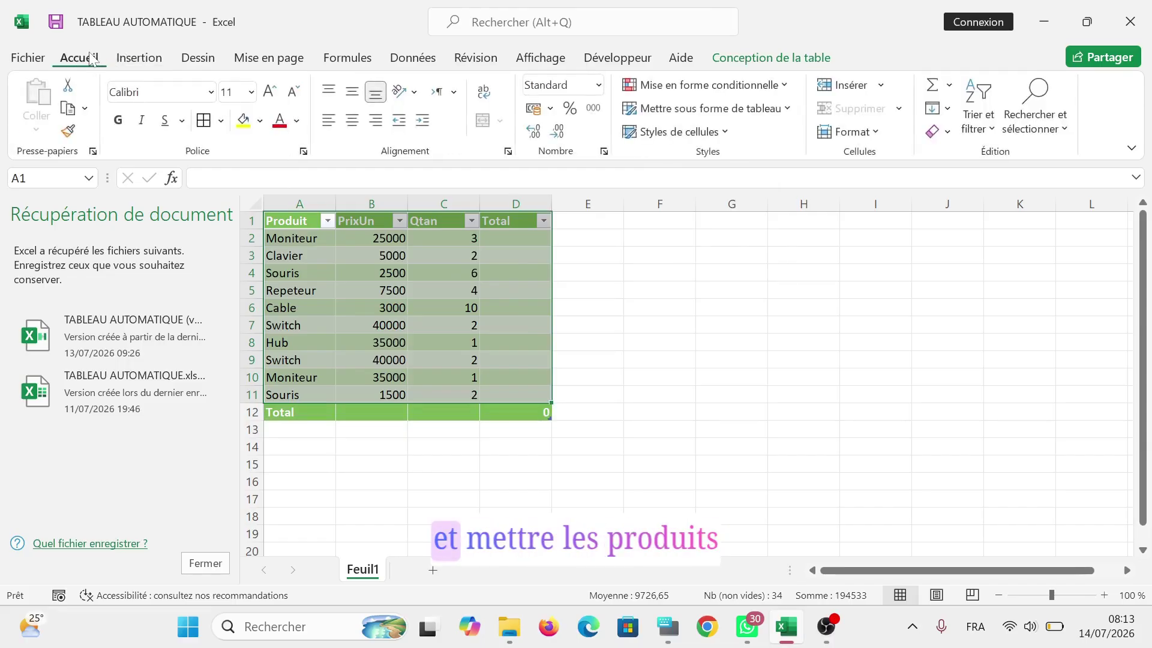
pyautogui.click(221, 125)
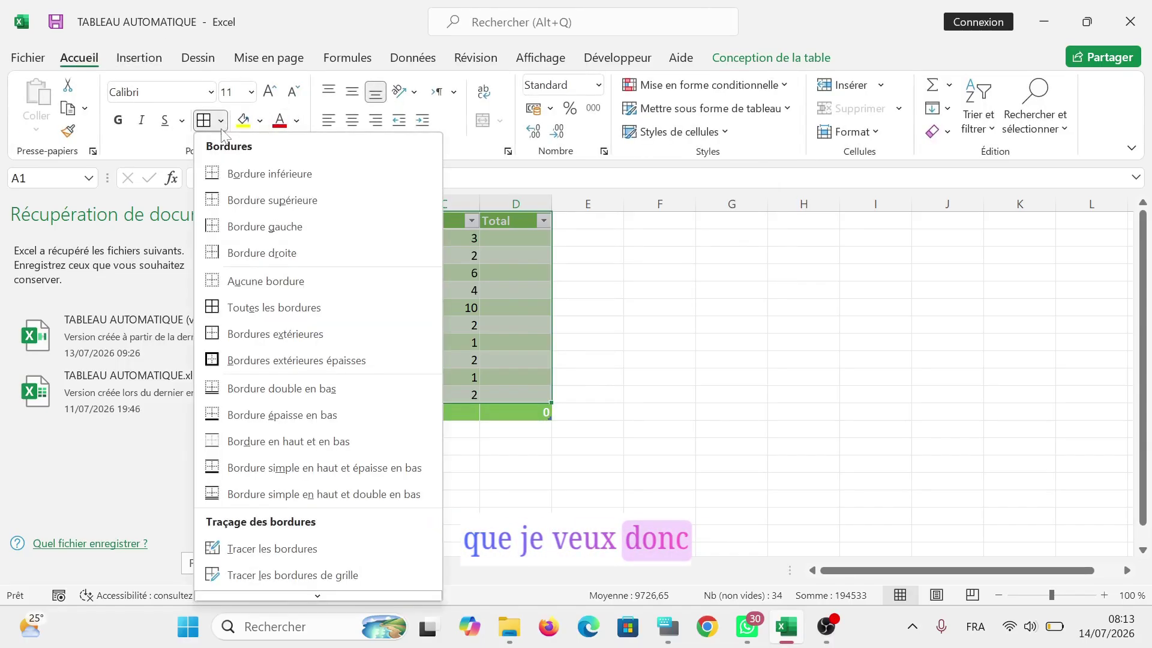
pyautogui.click(281, 316)
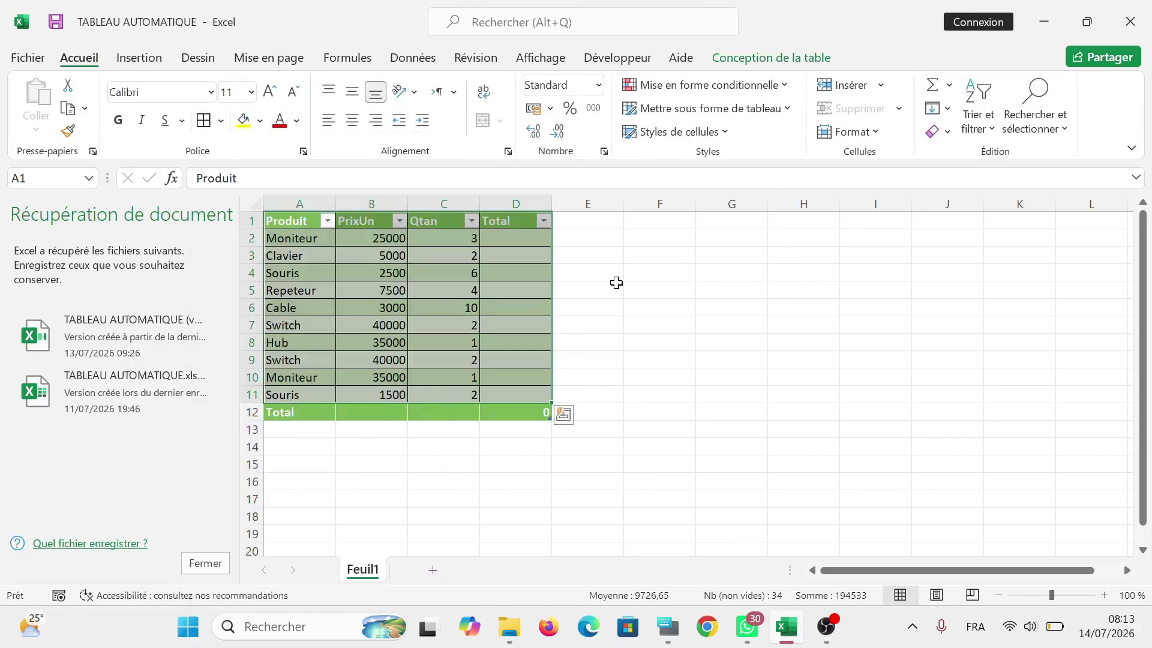
pyautogui.click(617, 286)
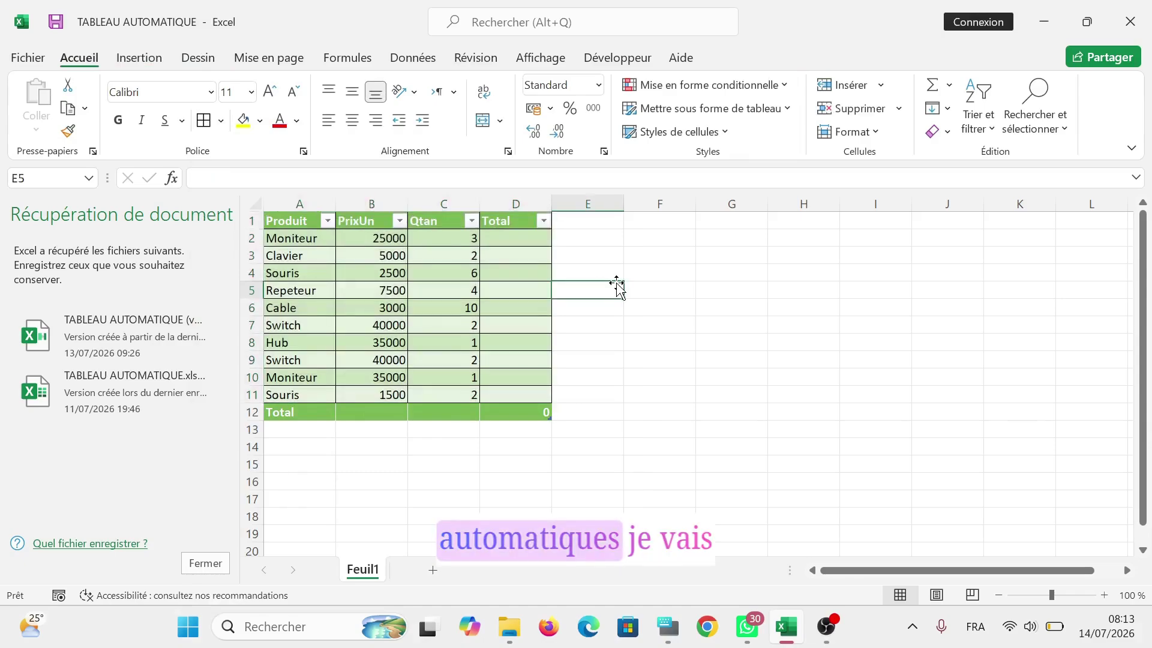
# Fill the table's Total column by entering the formula =B2*C2 in cell D2
pyautogui.click(490, 242)
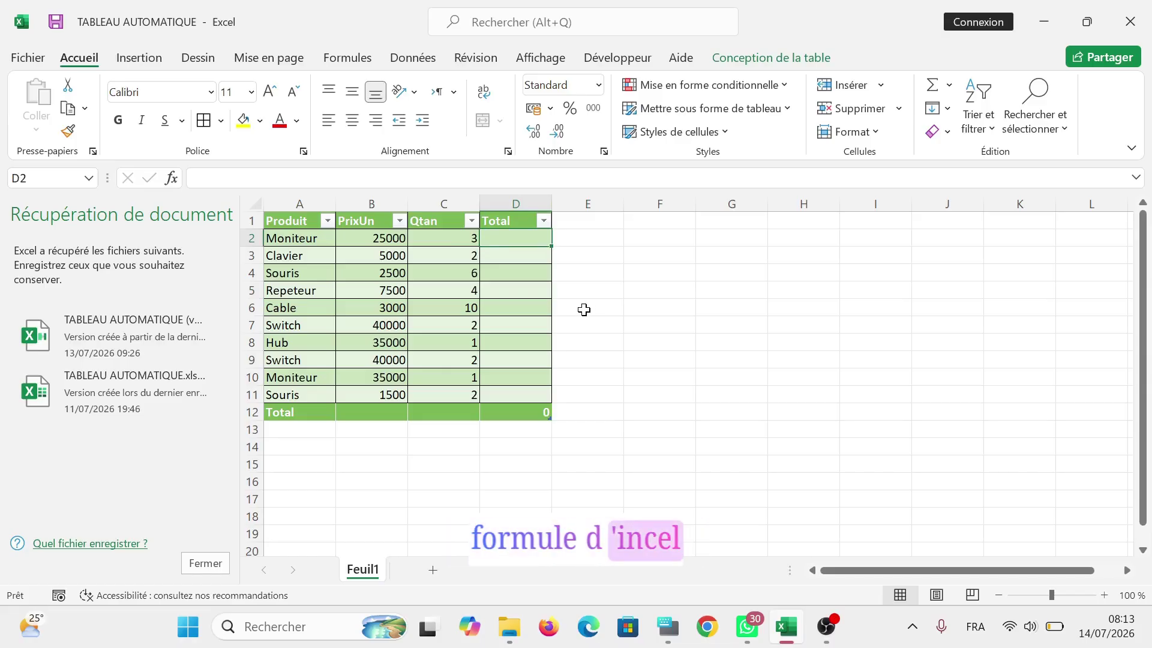
pyautogui.write('=')
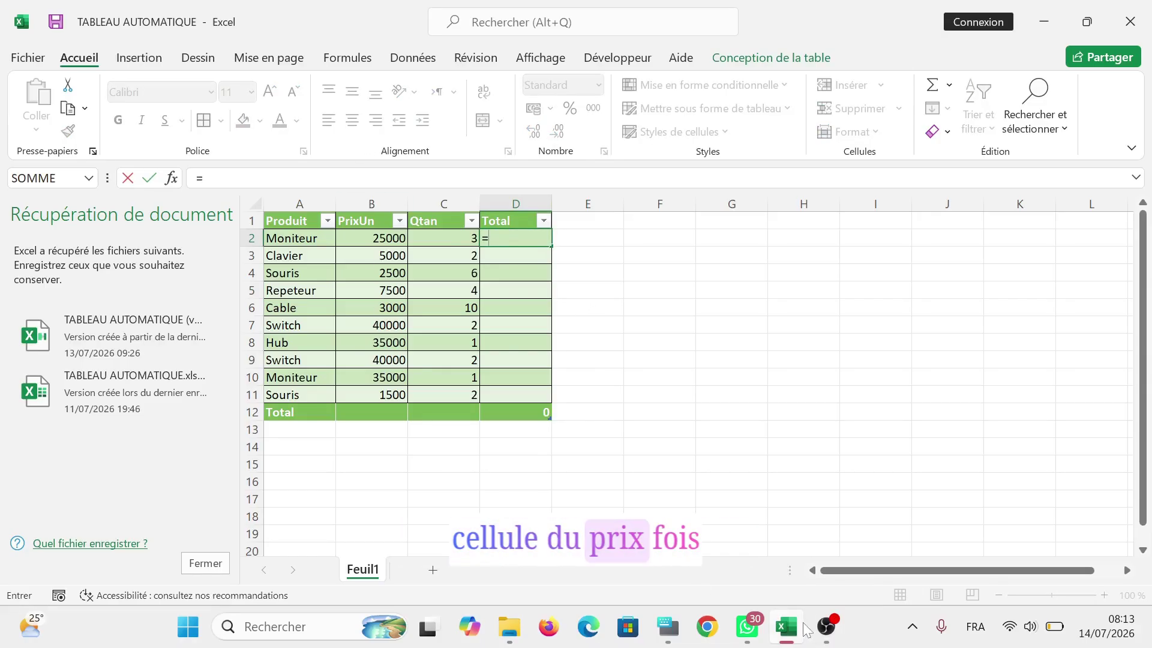
pyautogui.click(668, 627)
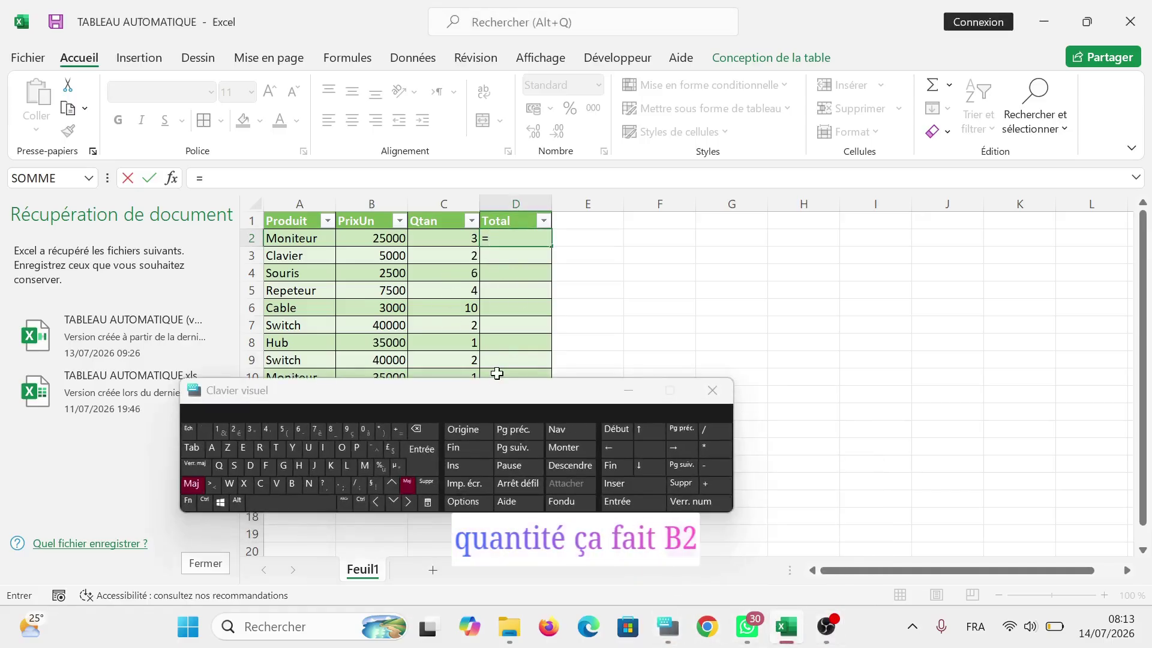
pyautogui.write('B2')
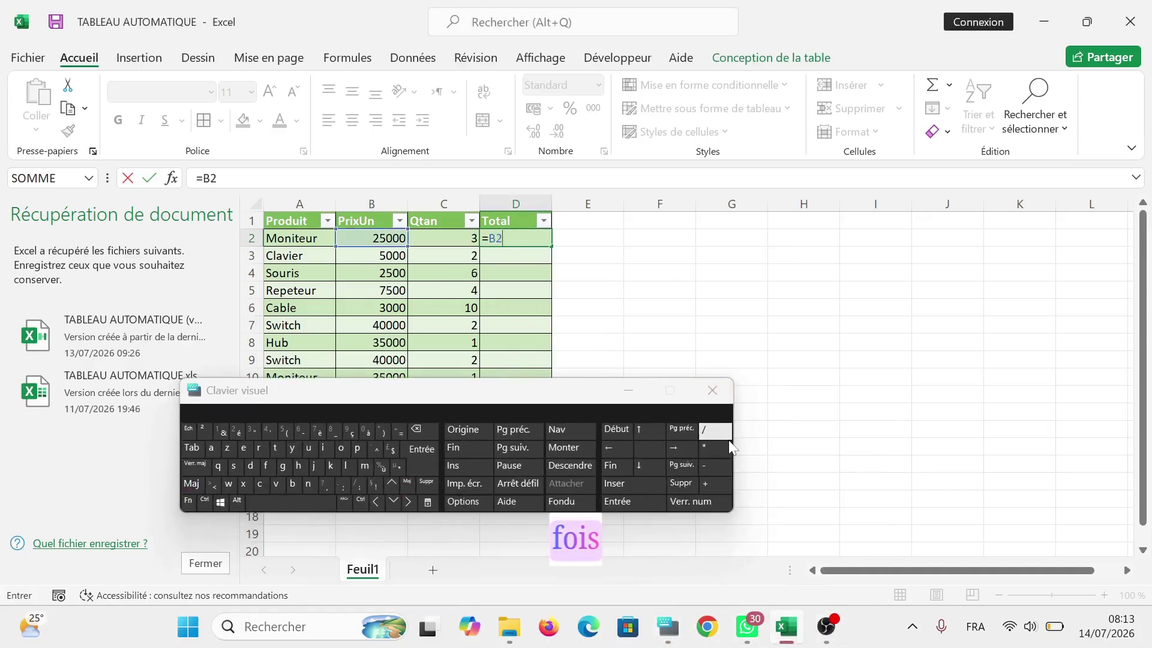
pyautogui.write('*C2')
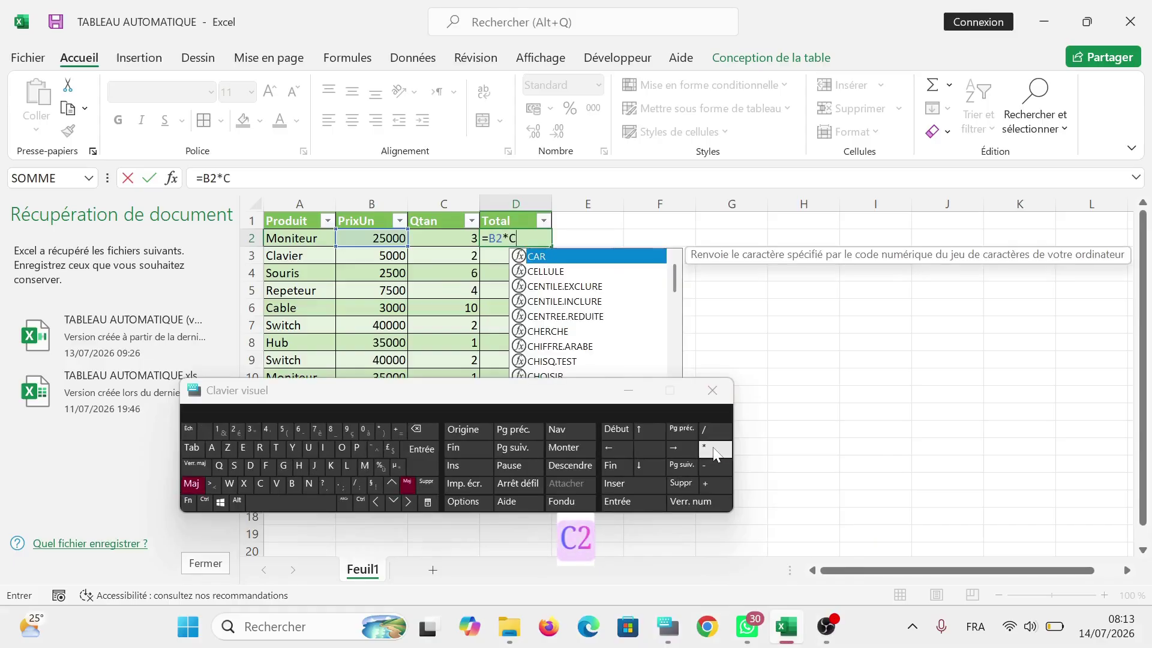
pyautogui.click(618, 393)
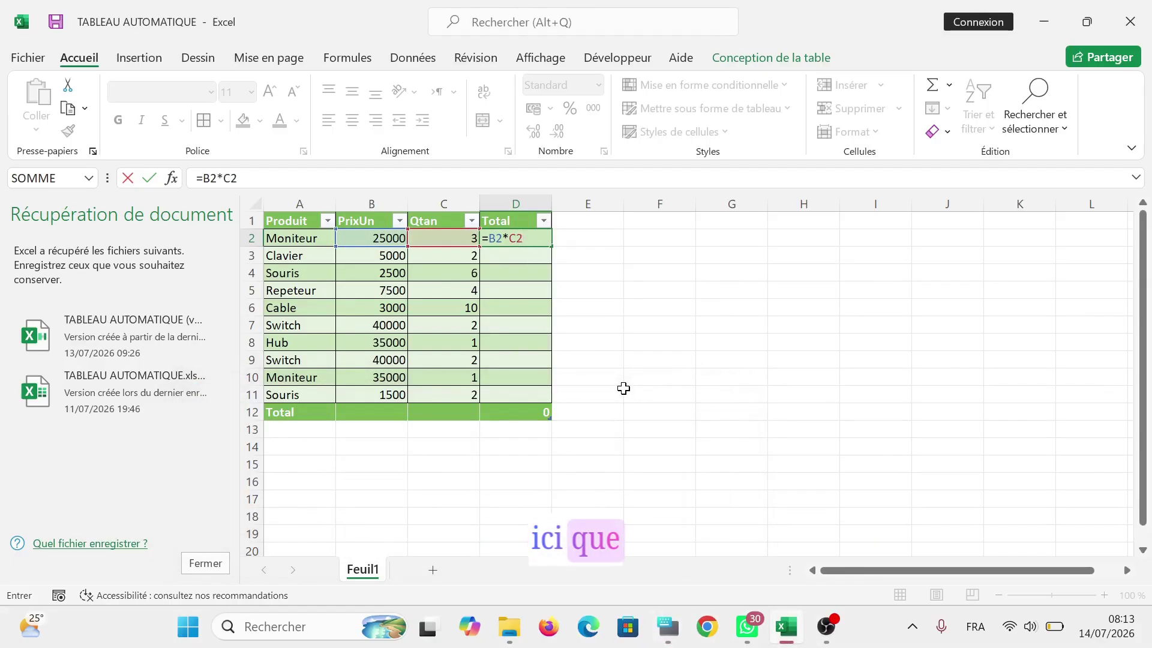
pyautogui.click(625, 389)
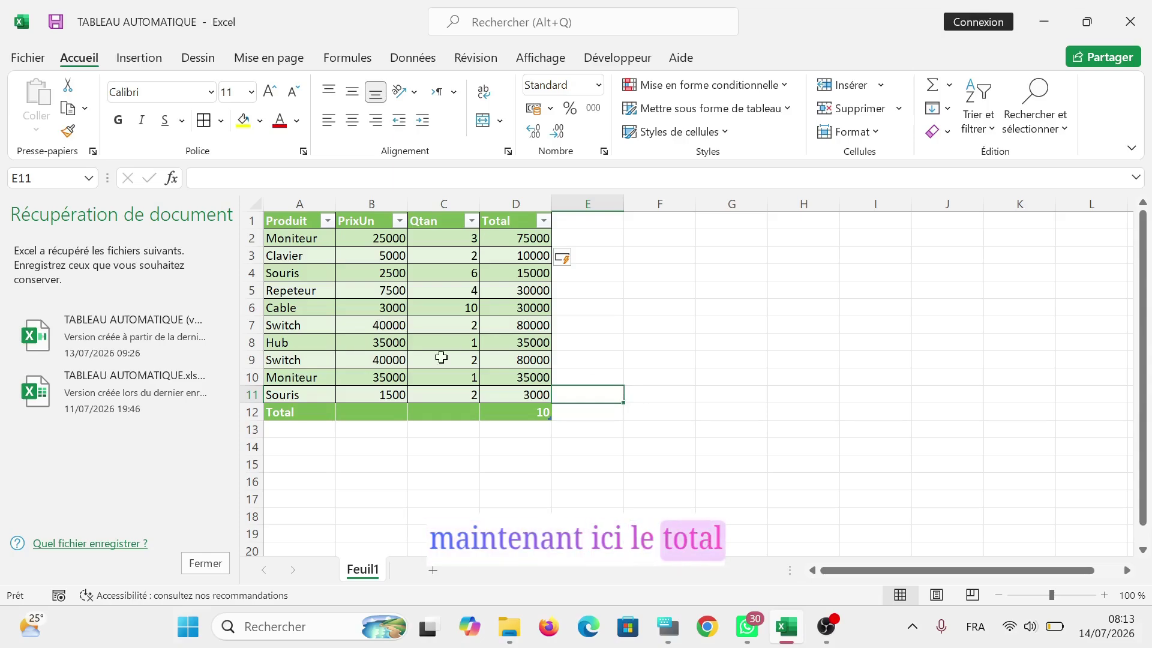
# Try the Chiffres function in the total row's cell D12, and set it to Somme
pyautogui.click(522, 412)
pyautogui.click(559, 413)
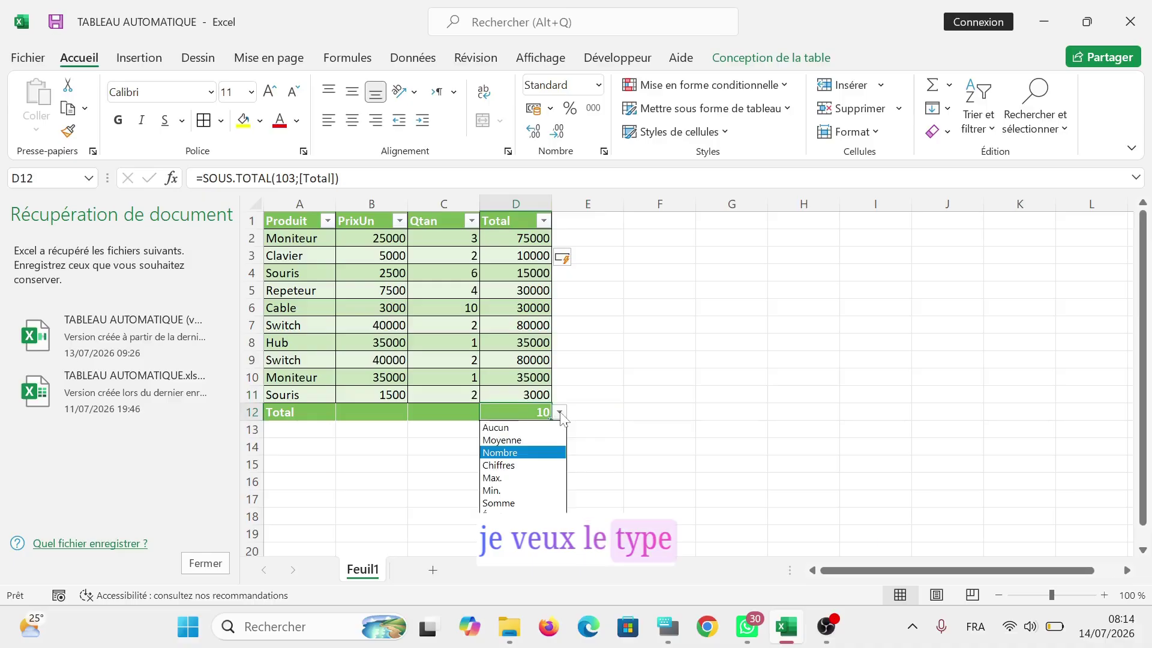
pyautogui.click(521, 466)
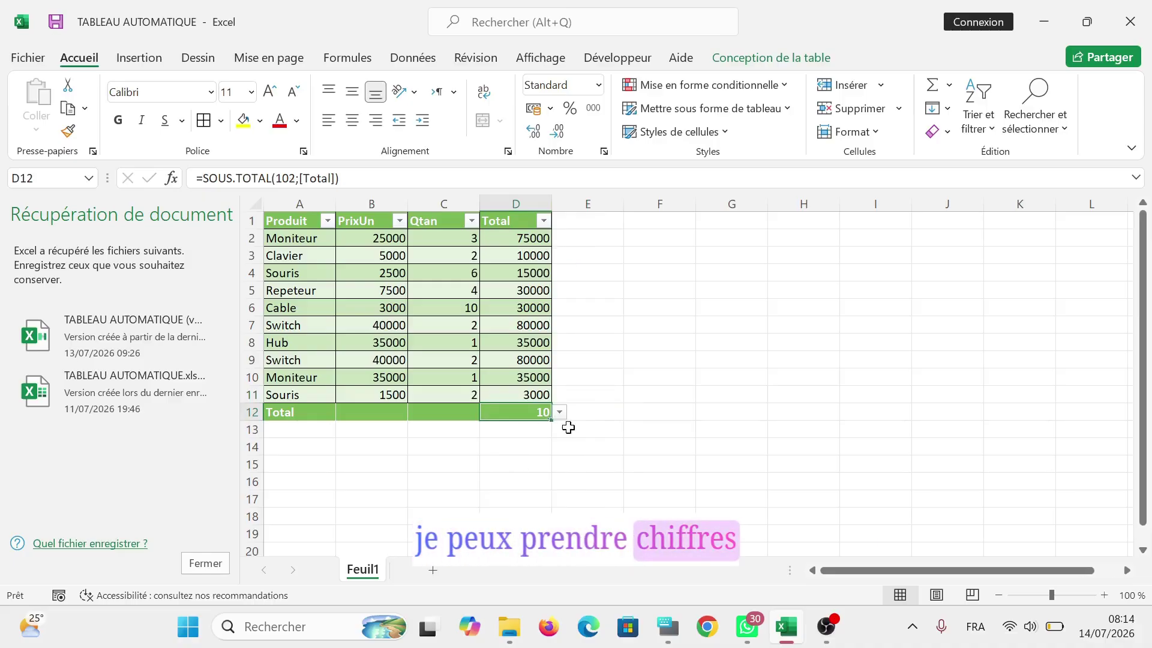
pyautogui.click(560, 412)
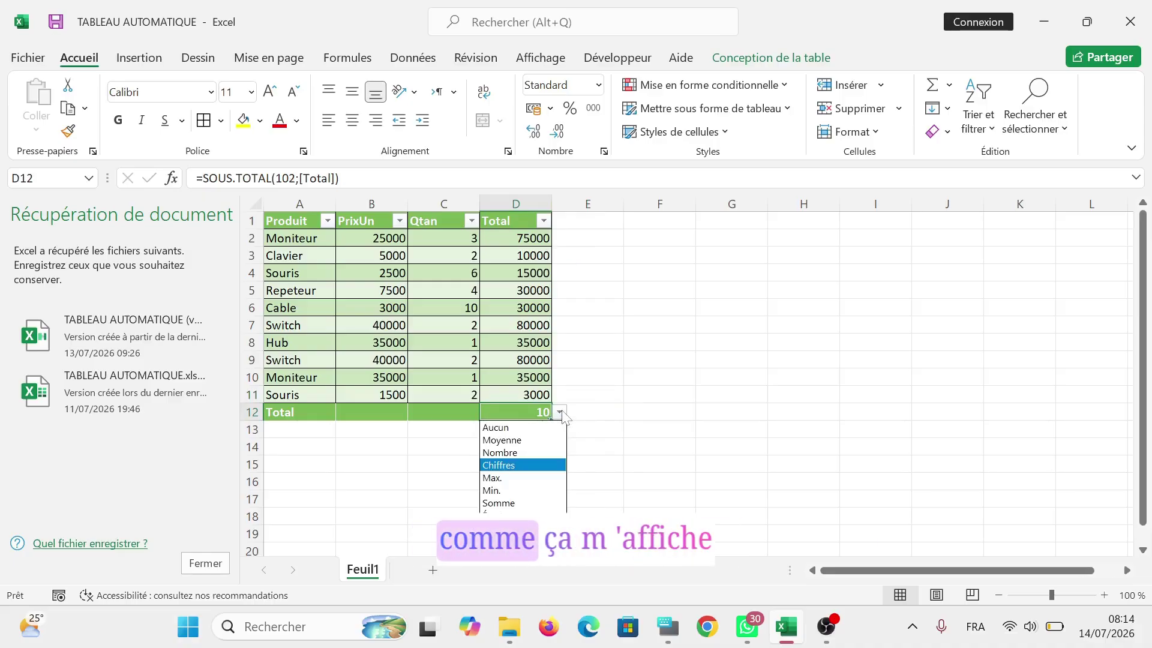
pyautogui.click(520, 502)
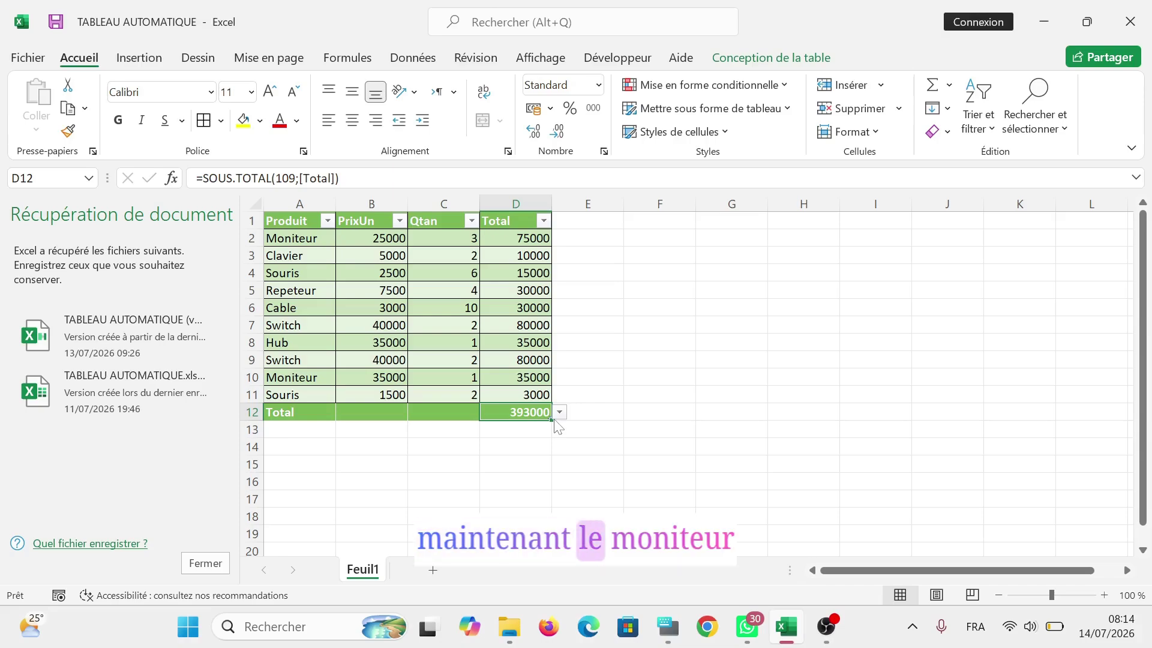
# Filter the Produit column to show only the Moniteur rows
pyautogui.click(328, 222)
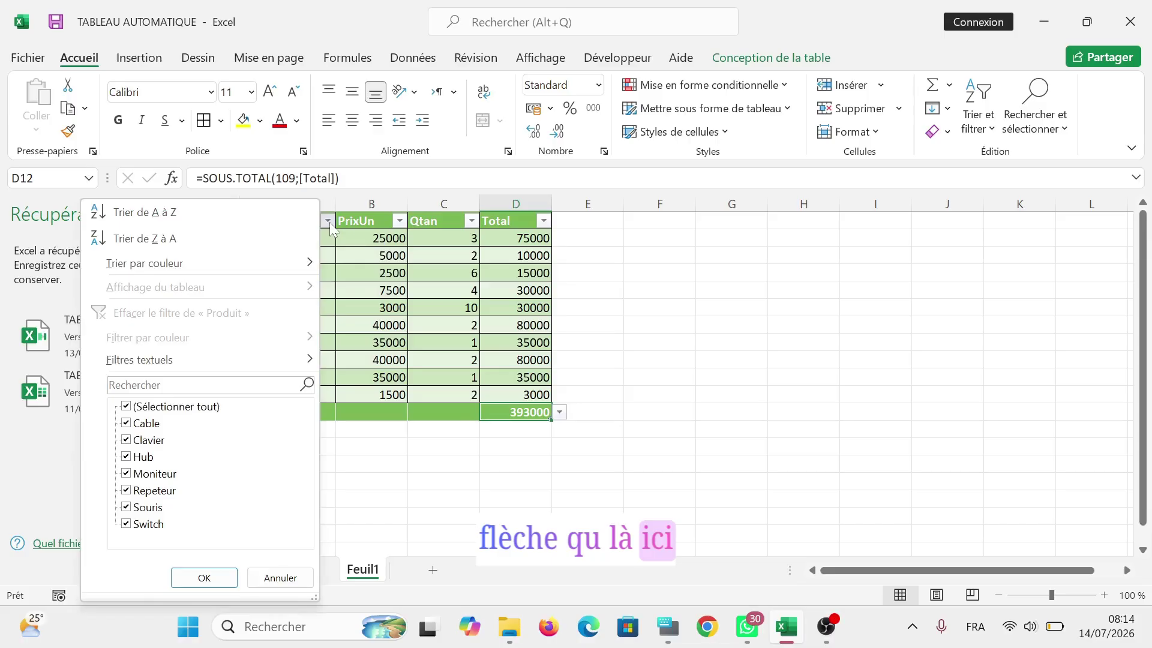
pyautogui.click(127, 408)
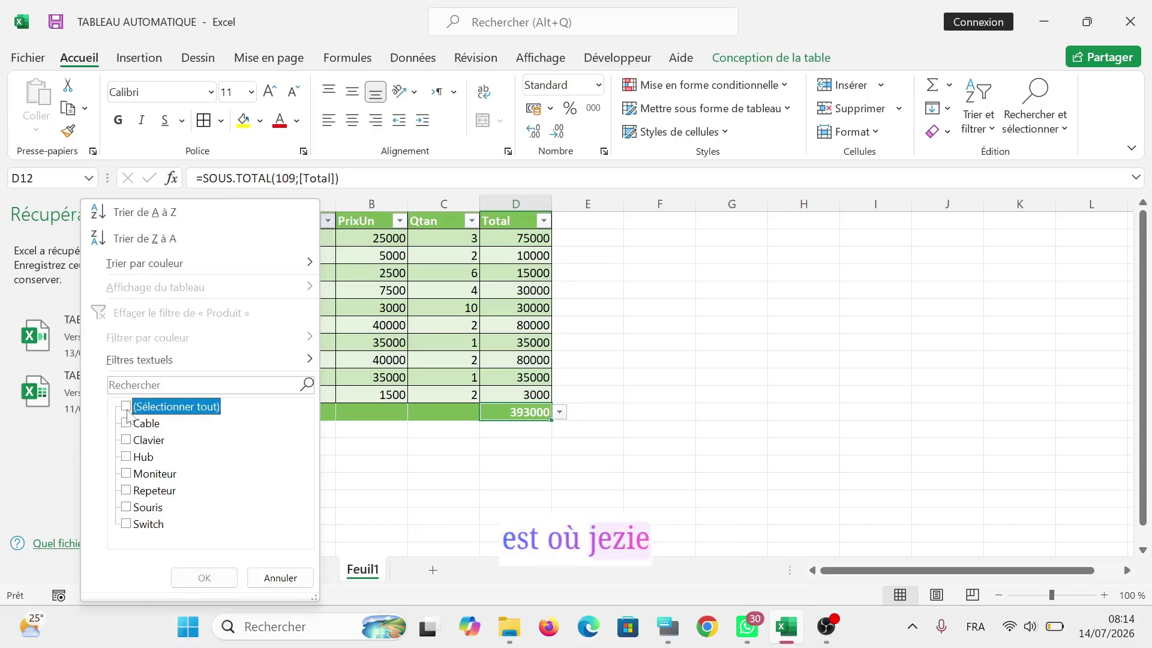
pyautogui.click(129, 474)
pyautogui.click(204, 578)
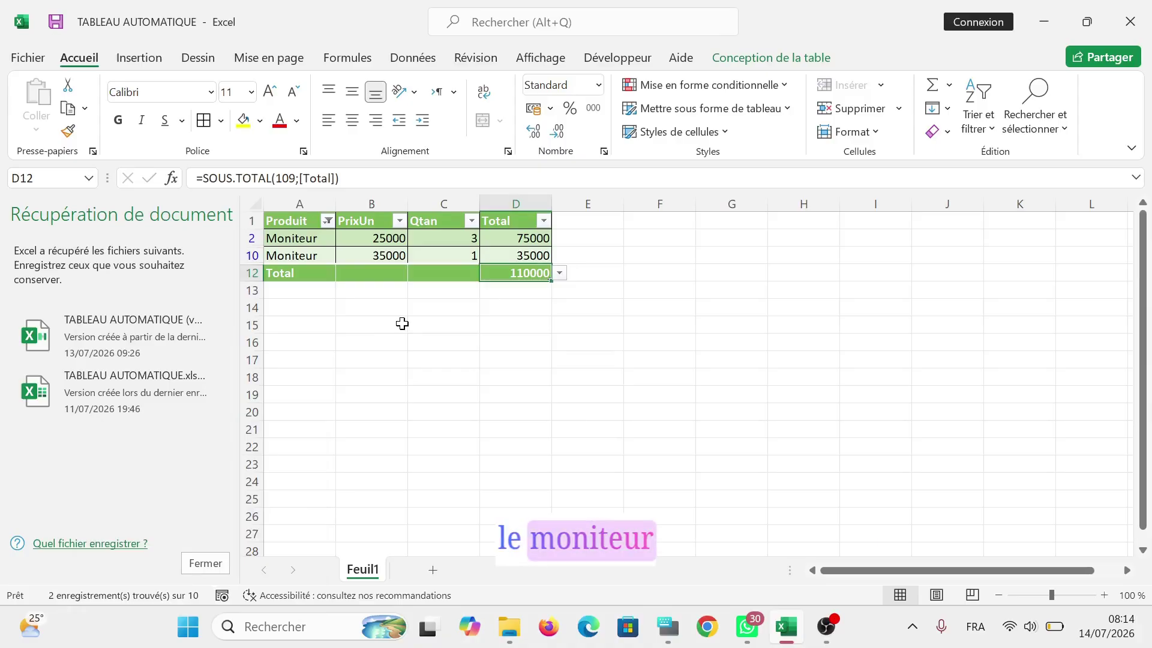
# Filter the Produit column to show only the Souris rows instead of Moniteur
pyautogui.click(328, 221)
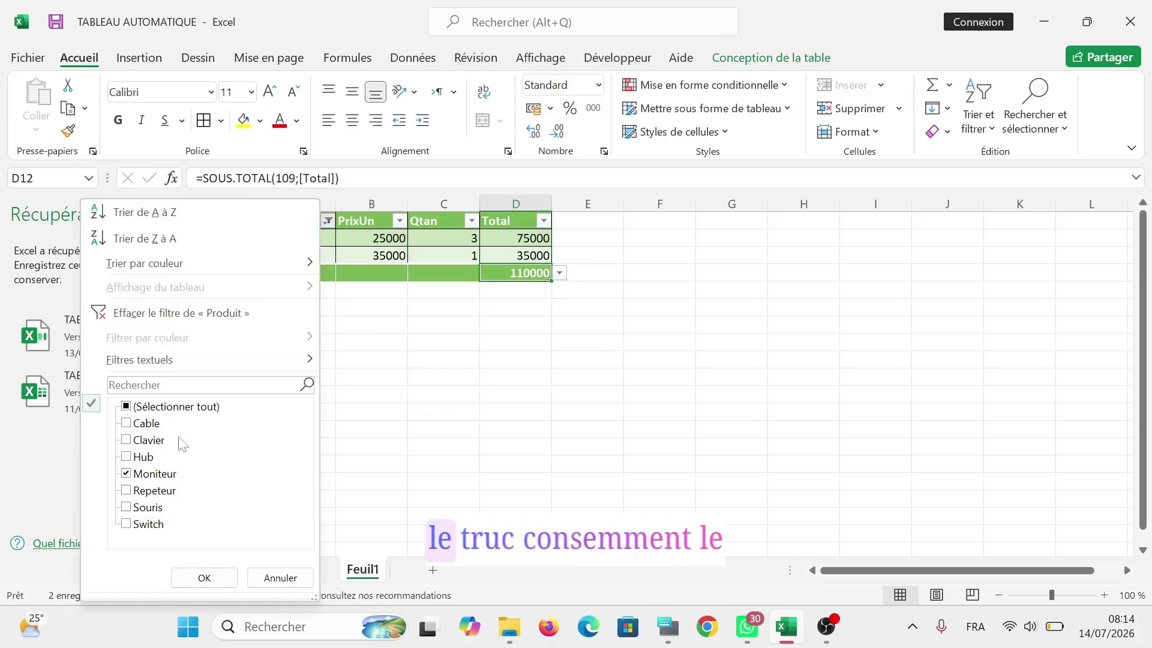
pyautogui.click(126, 475)
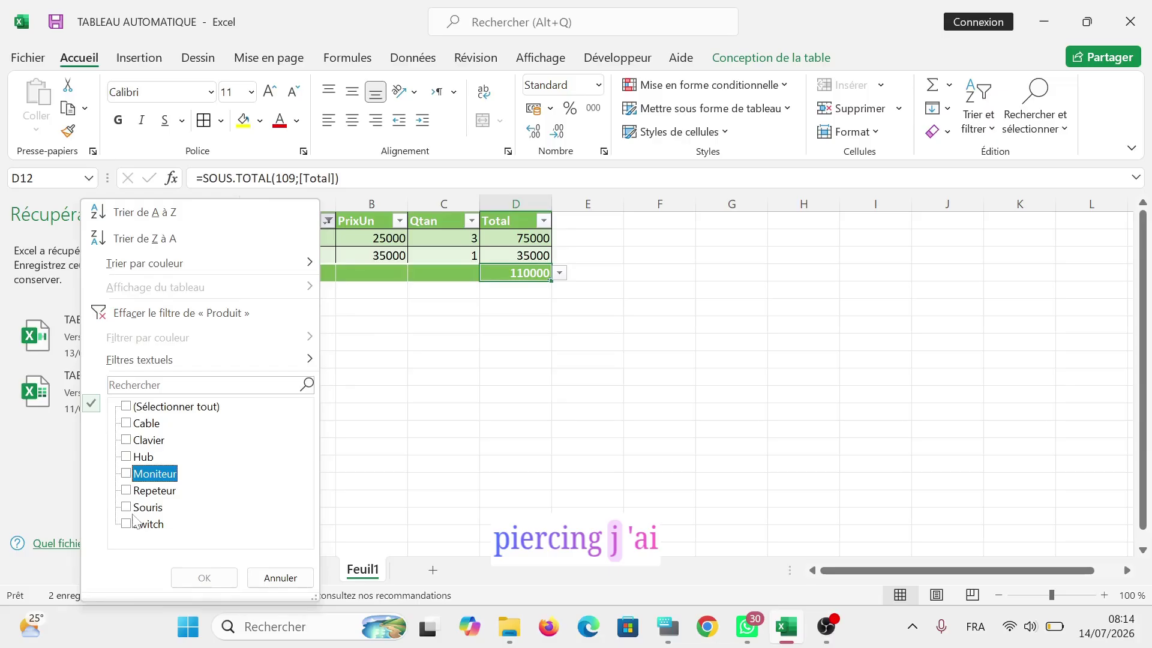
pyautogui.click(126, 508)
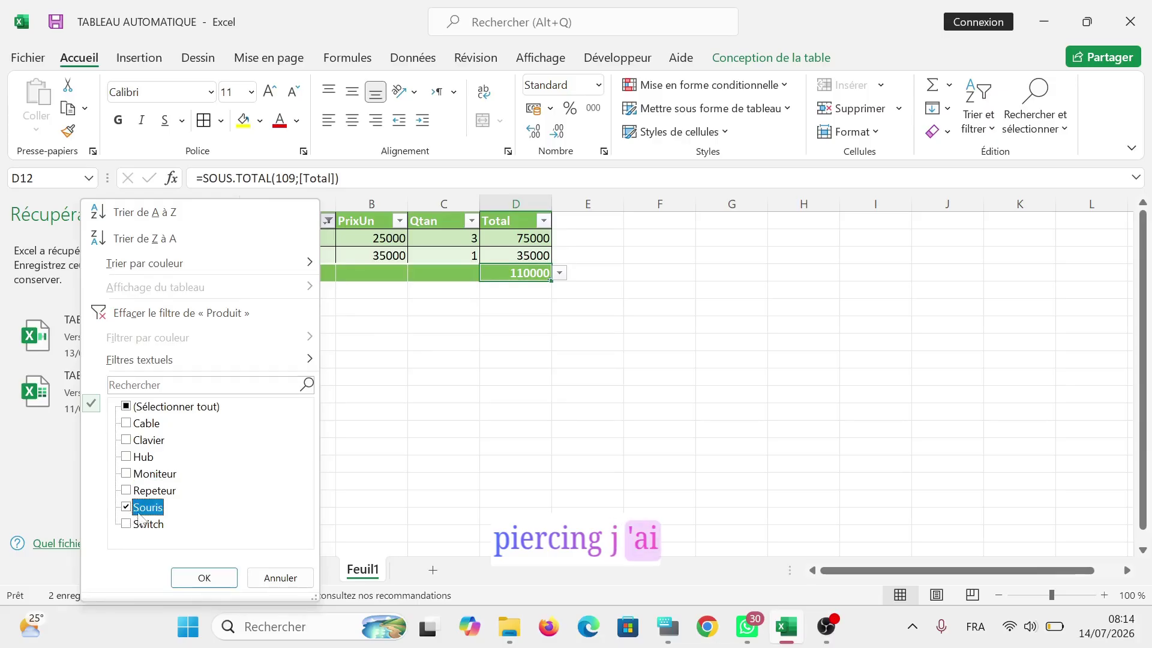
pyautogui.click(204, 578)
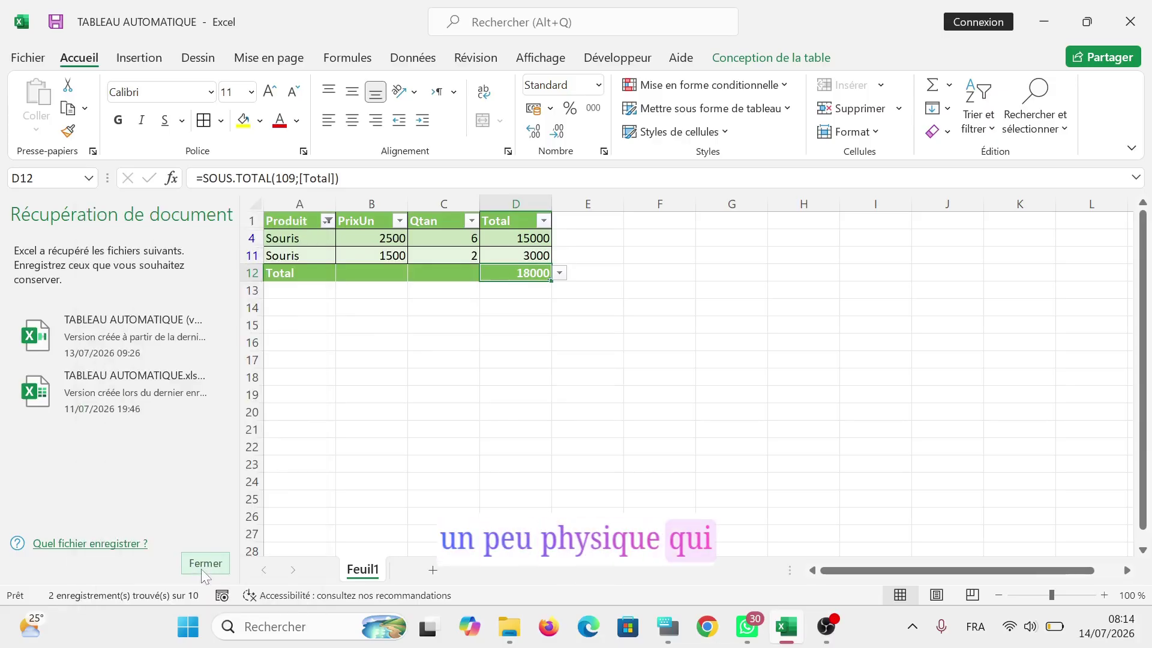
# Show all products again in the Produit column and sort the table by Produit from A to Z
pyautogui.click(328, 221)
pyautogui.click(127, 407)
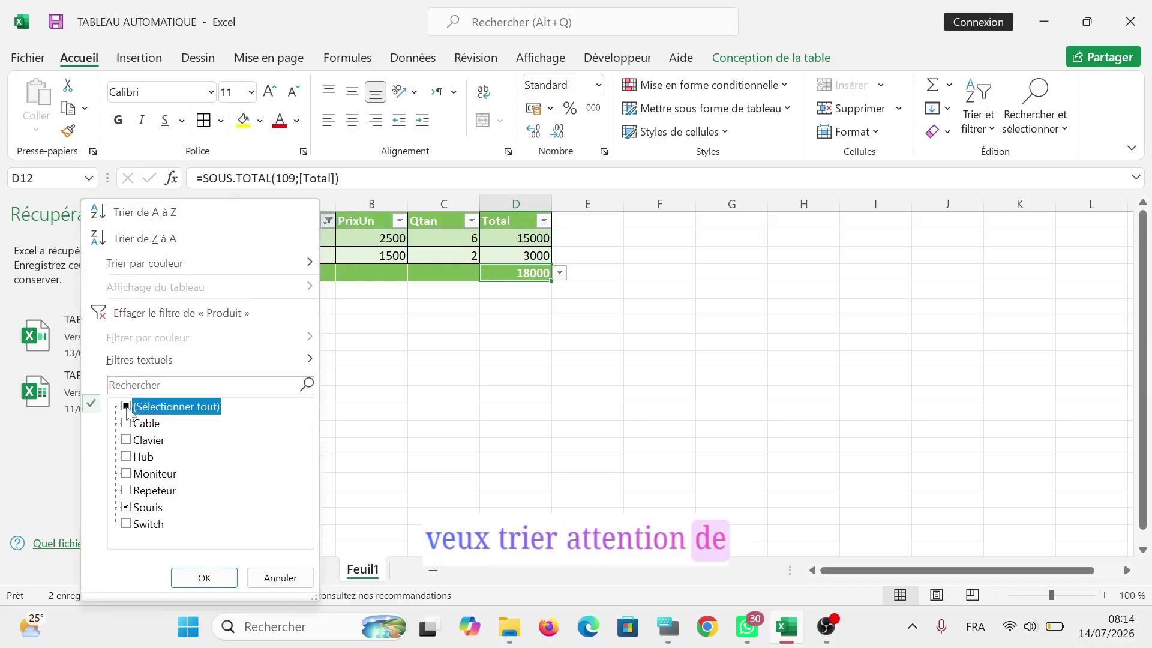
pyautogui.click(204, 578)
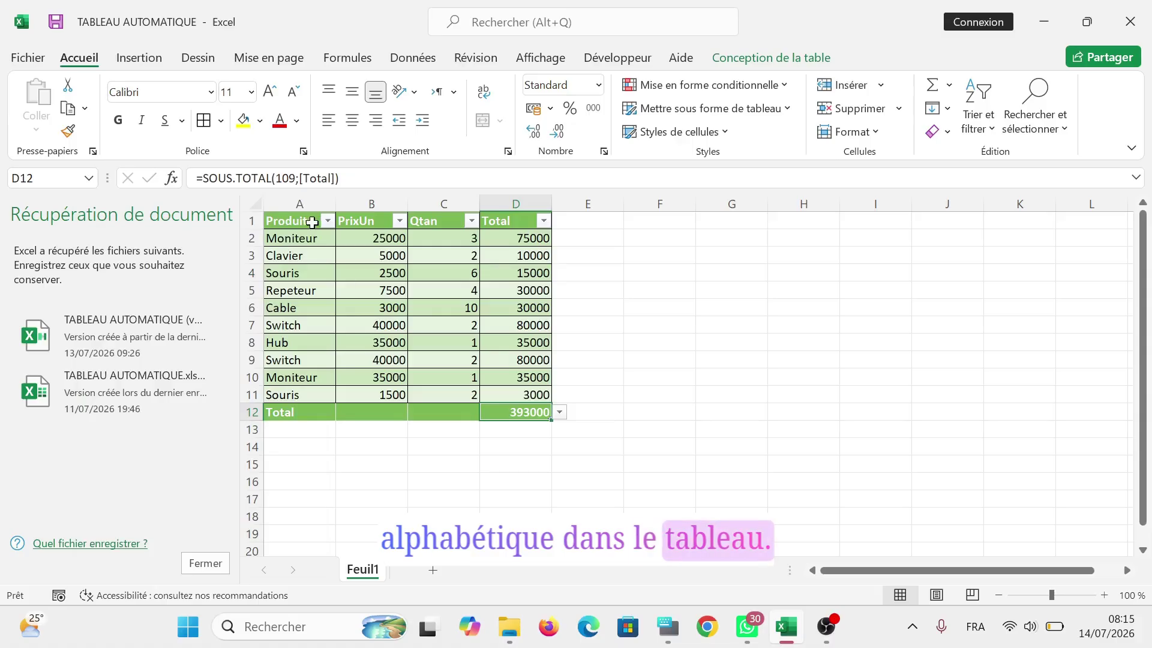
pyautogui.click(330, 227)
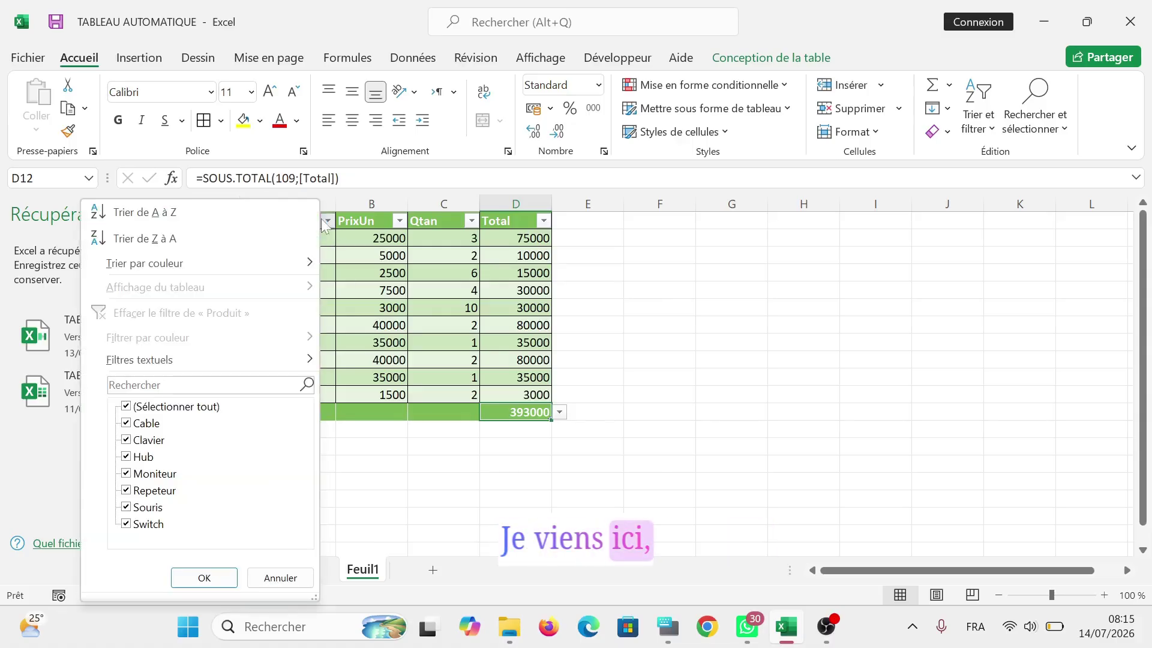
pyautogui.click(180, 218)
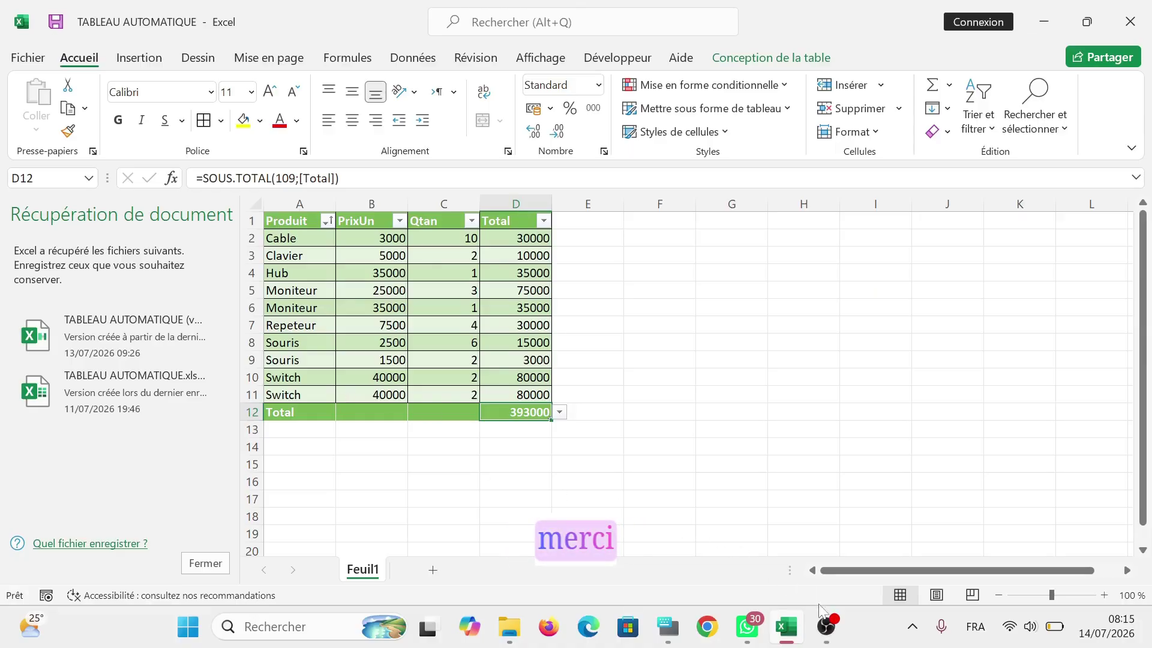
pyautogui.moveTo(822, 617)
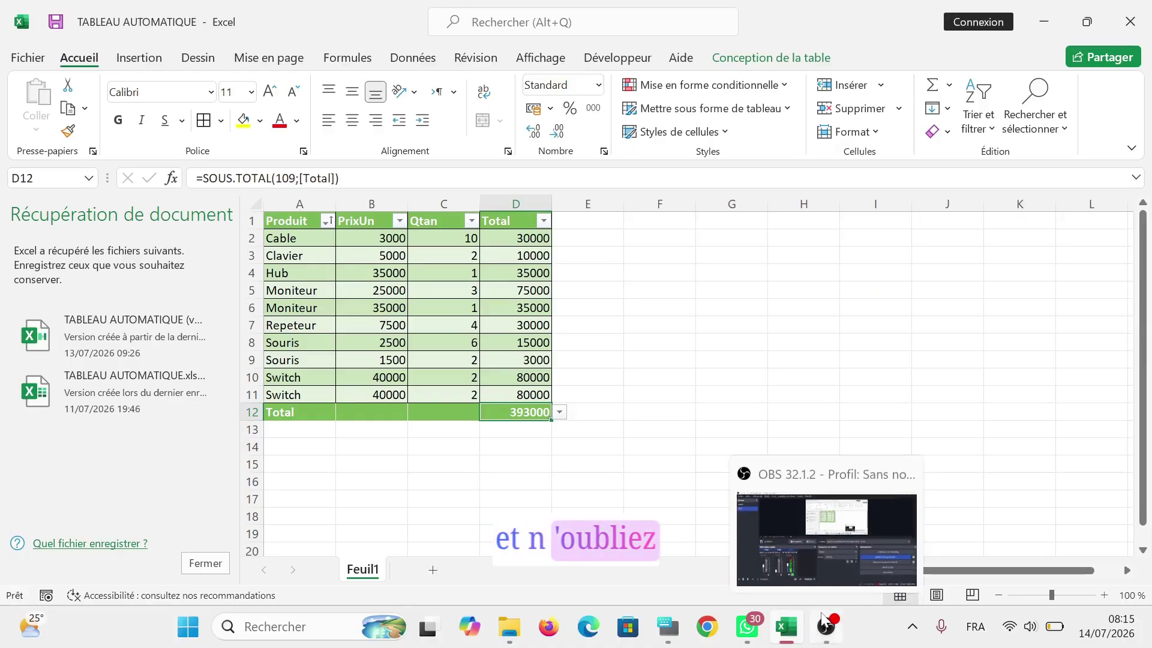